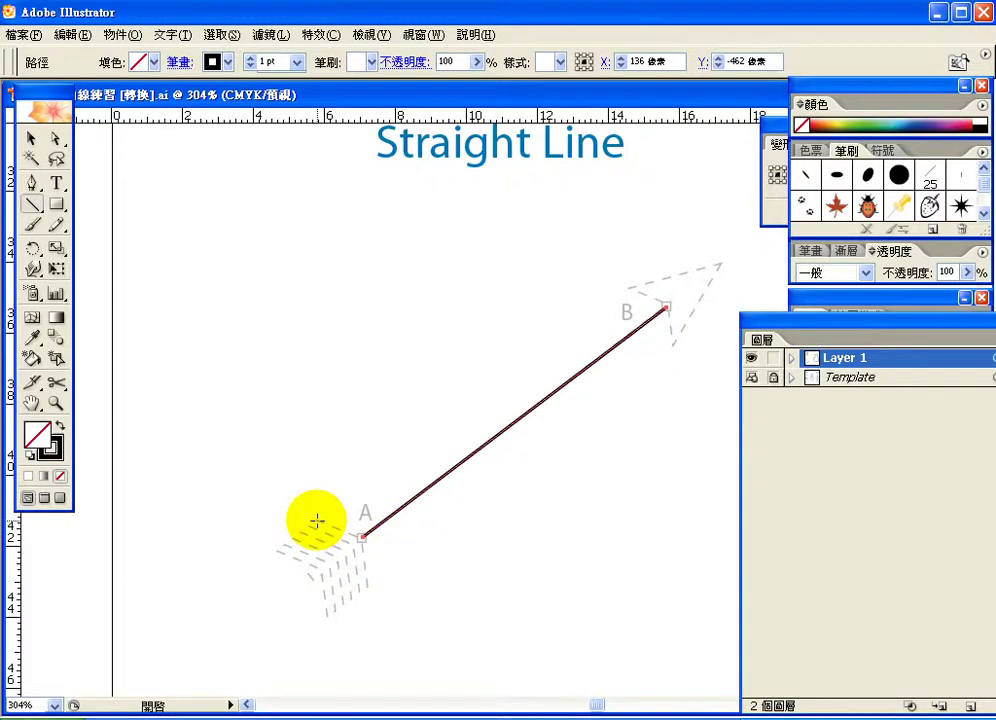
Step: Deselect the arrow shaft and draw a short straight line along the upper edge of the template's tail, ending at point A
left_click(315, 519, "ctrl")
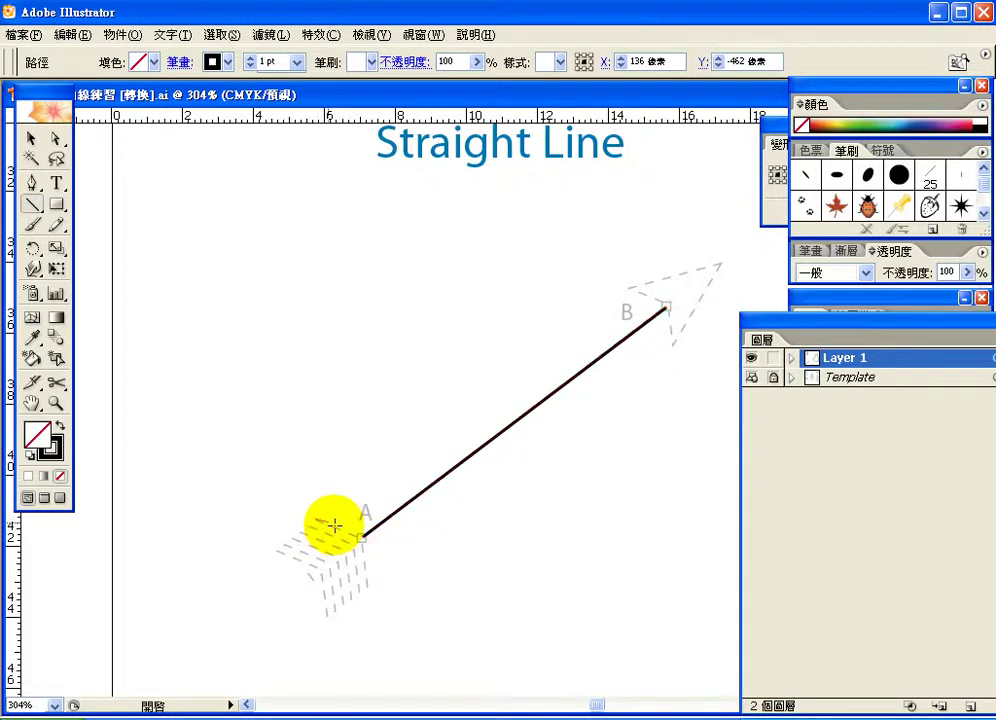
left_click(360, 537, "ctrl")
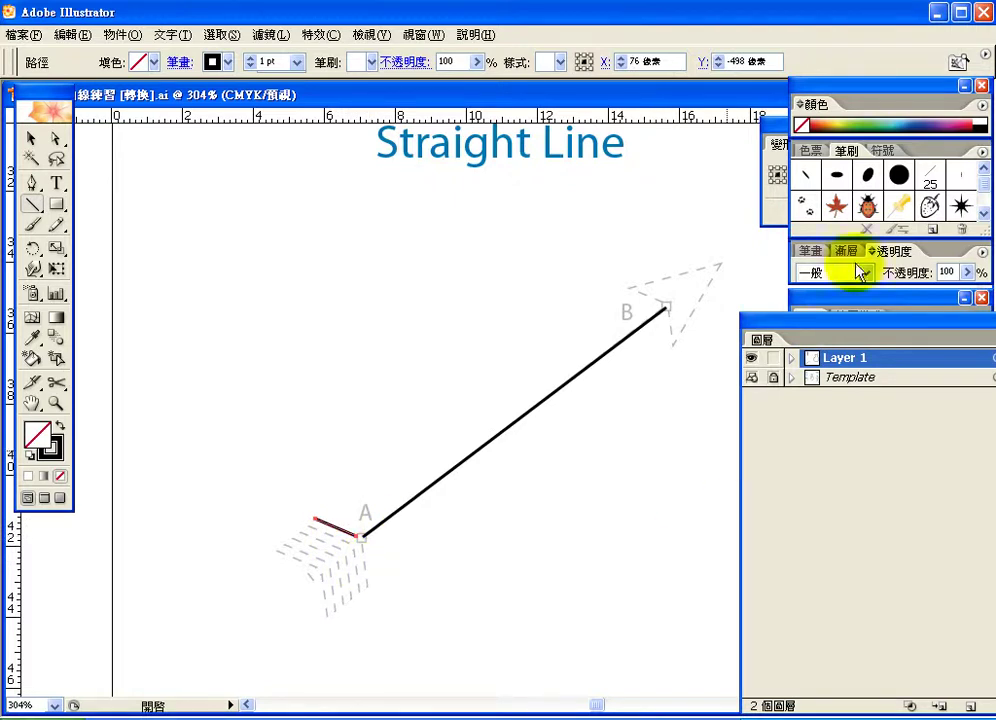
Step: Move the stroke settings over the canvas and expand them to show all options, including the dashed-line settings
left_click_drag(900, 98, 711, 40)
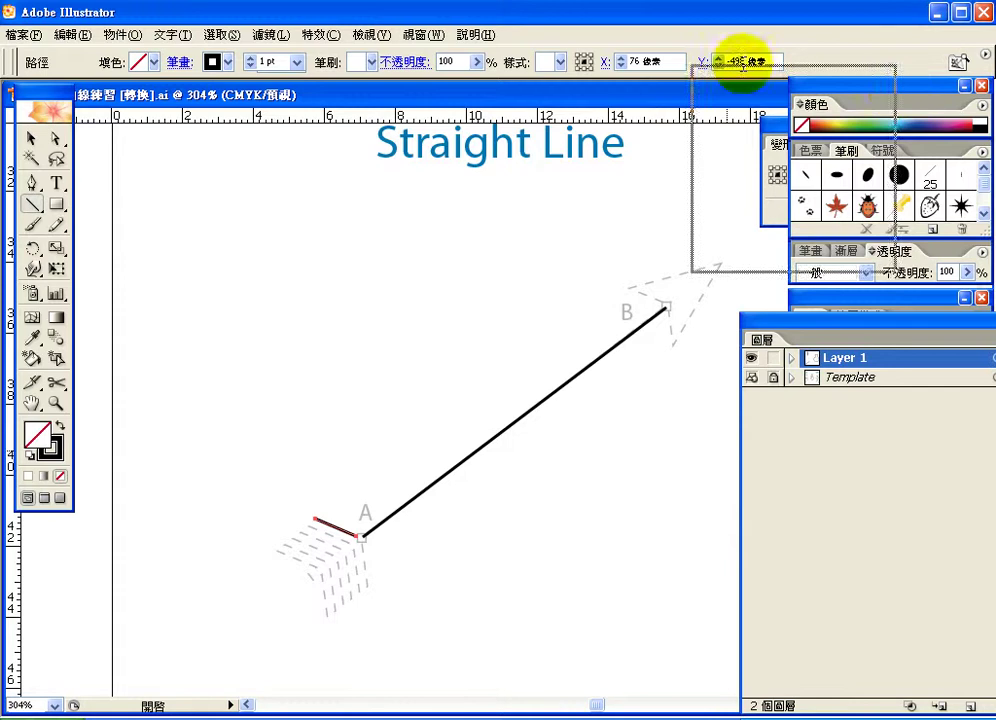
left_click_drag(716, 178, 700, 211)
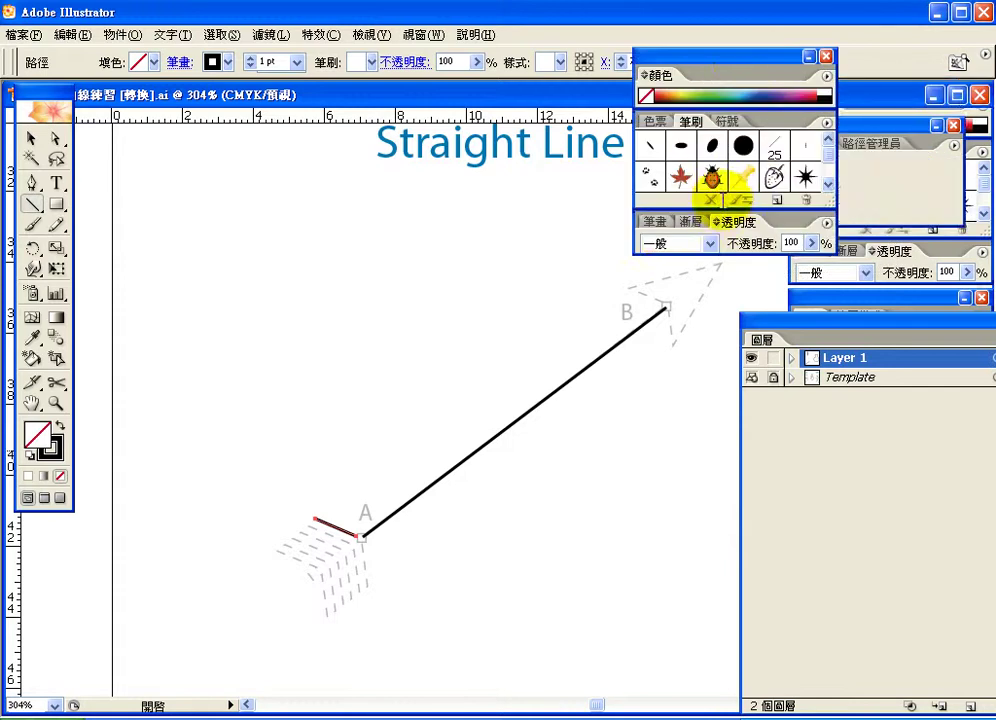
left_click(657, 224)
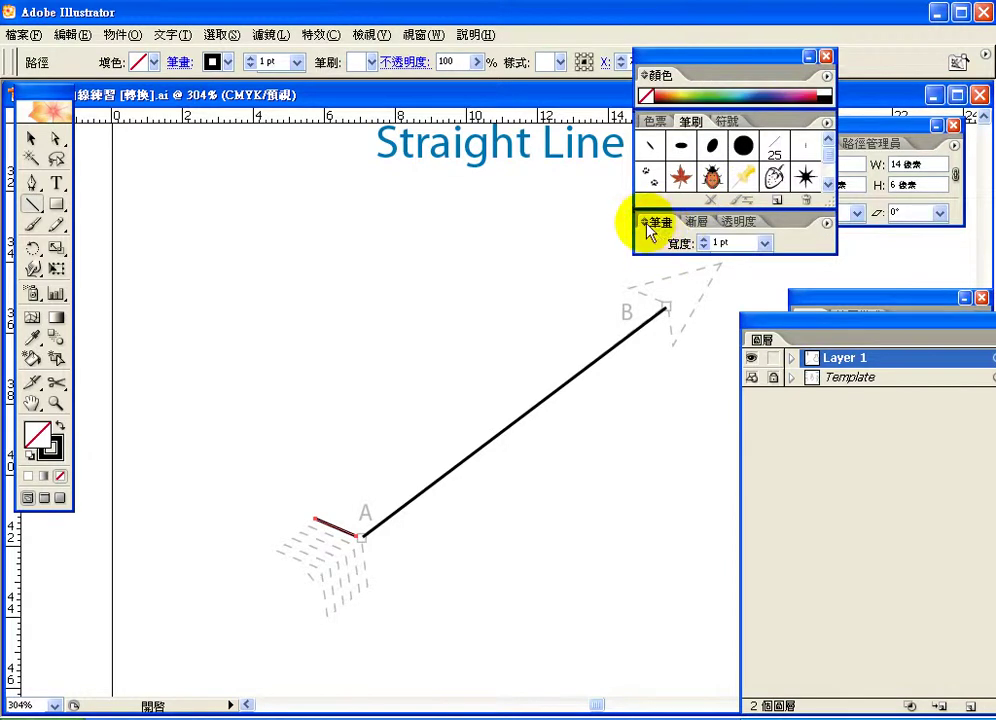
left_click(645, 224)
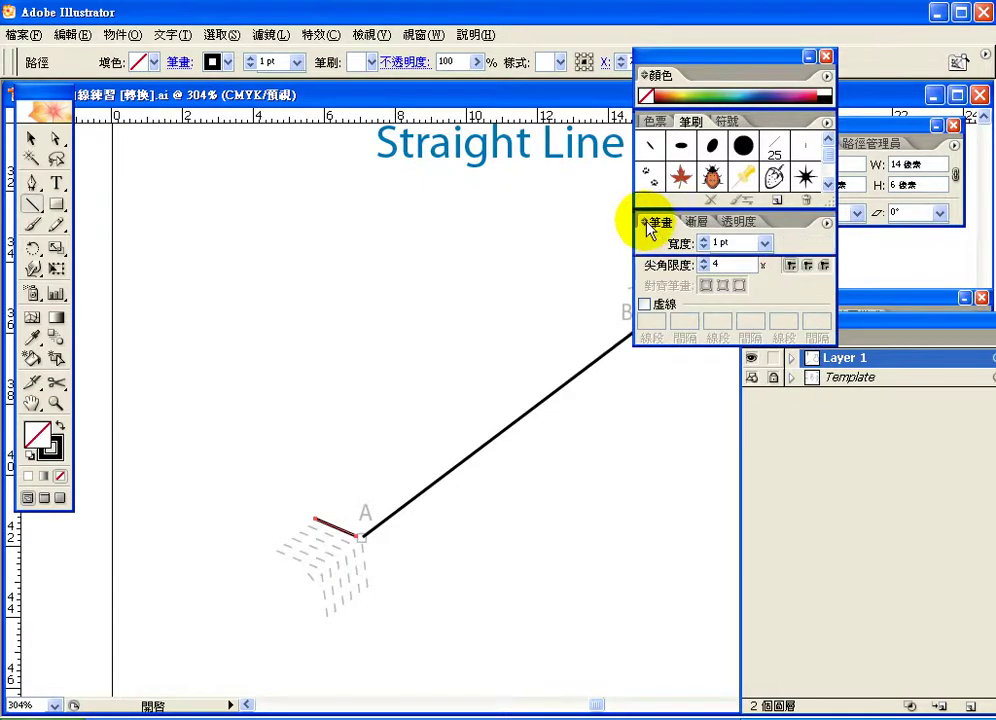
left_click(645, 225)
left_click(646, 225)
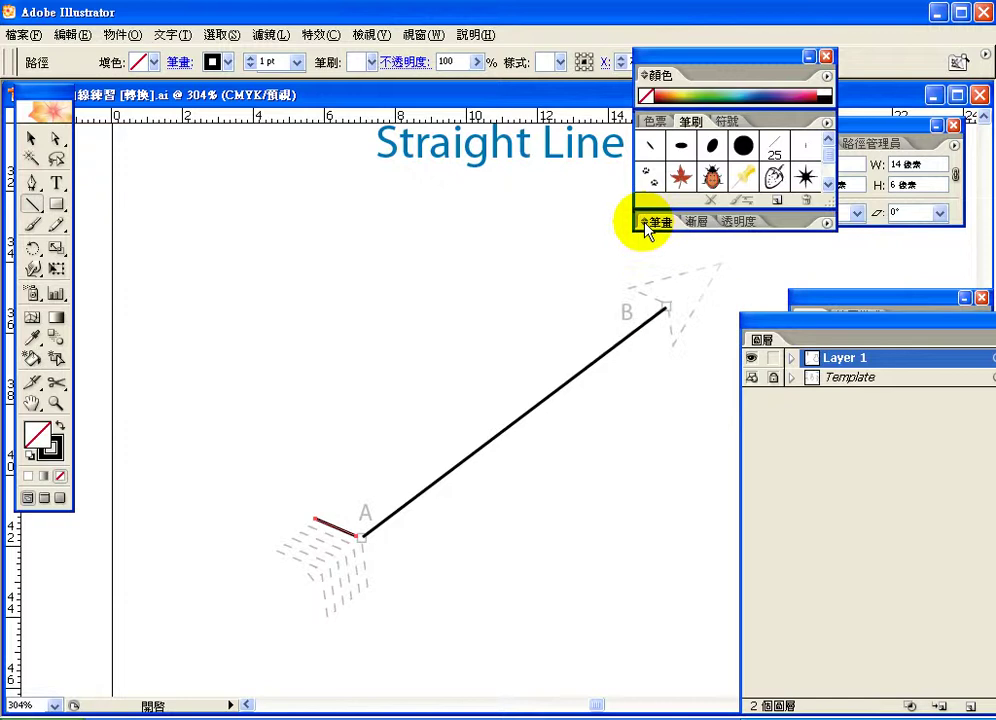
left_click(646, 226)
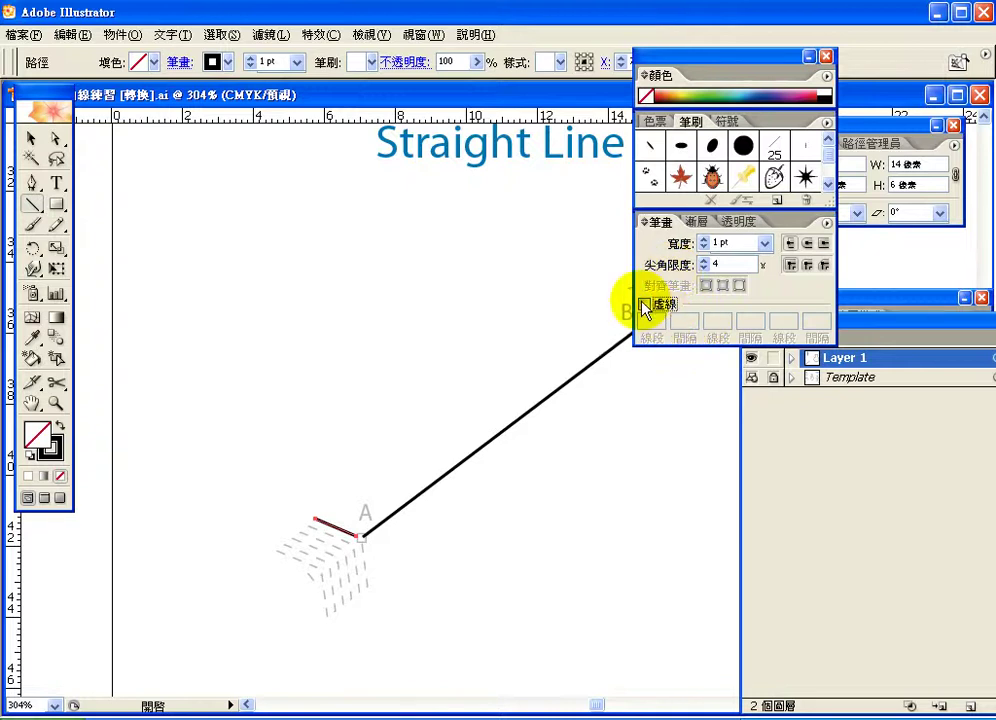
Step: Make the short tail line dashed with a 2 pt dash and 1 pt gap, and deselect it
left_click(644, 304)
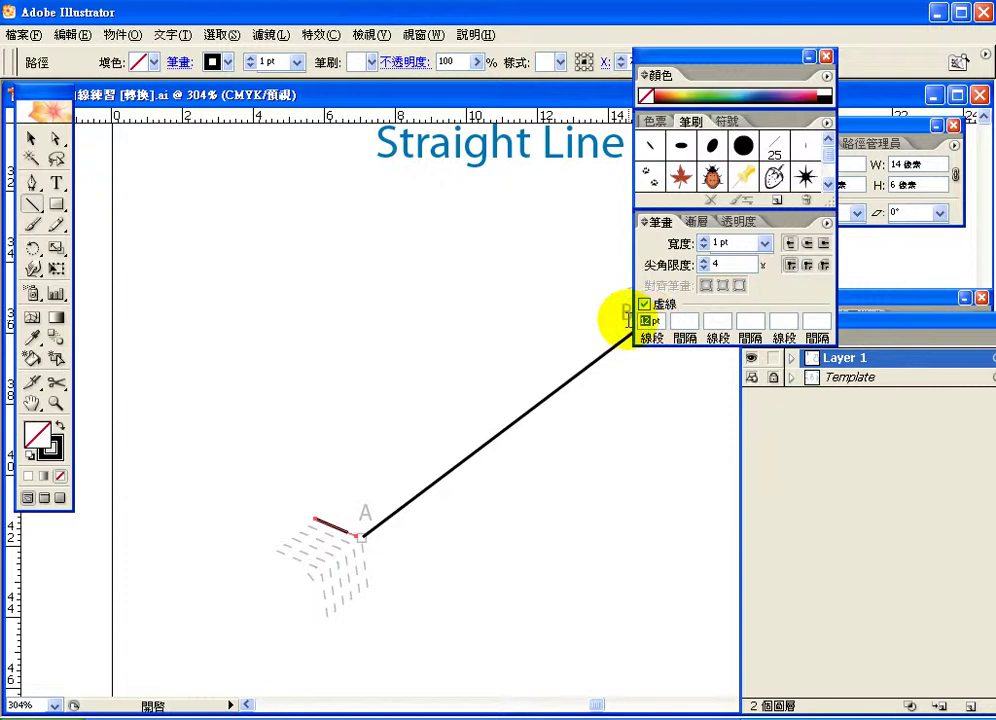
type("2")
left_click(684, 321)
type("1")
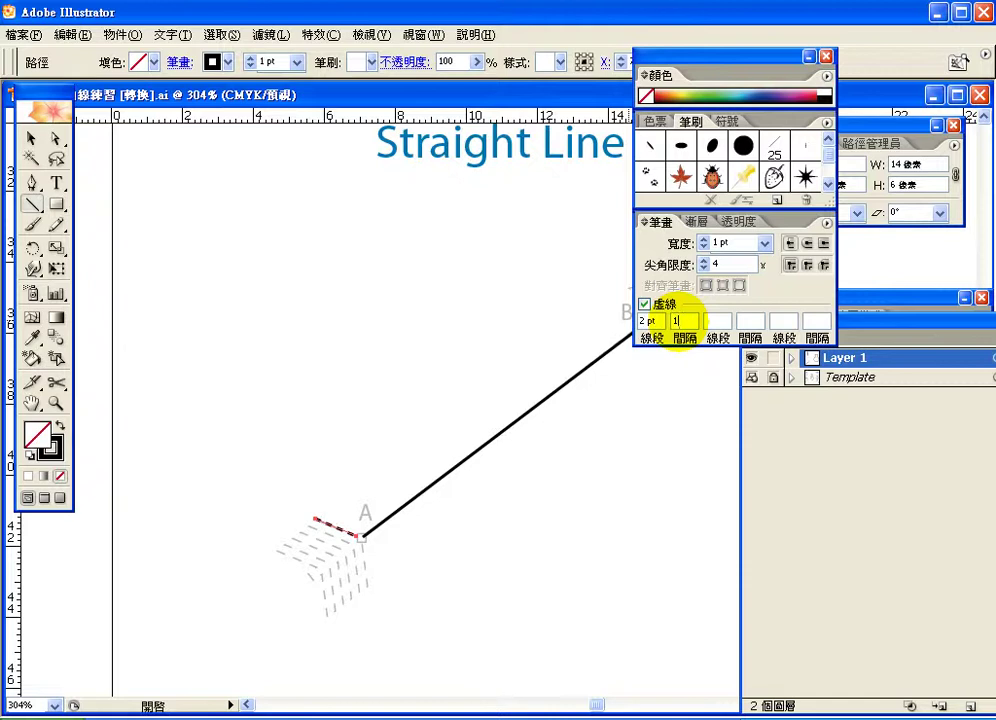
left_click(31, 139)
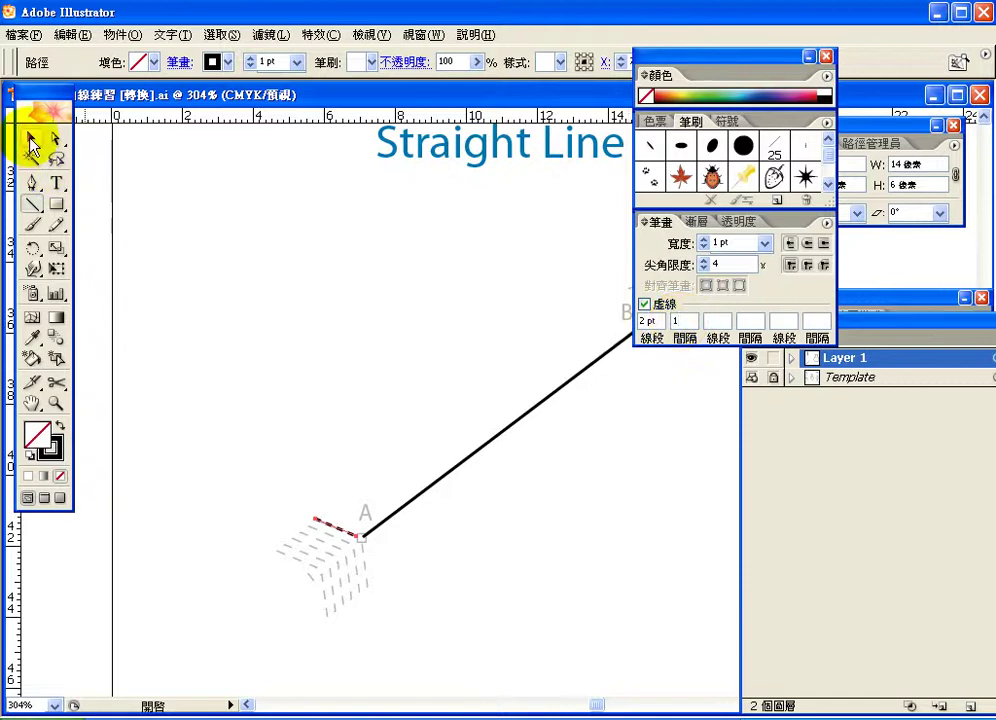
left_click(324, 531)
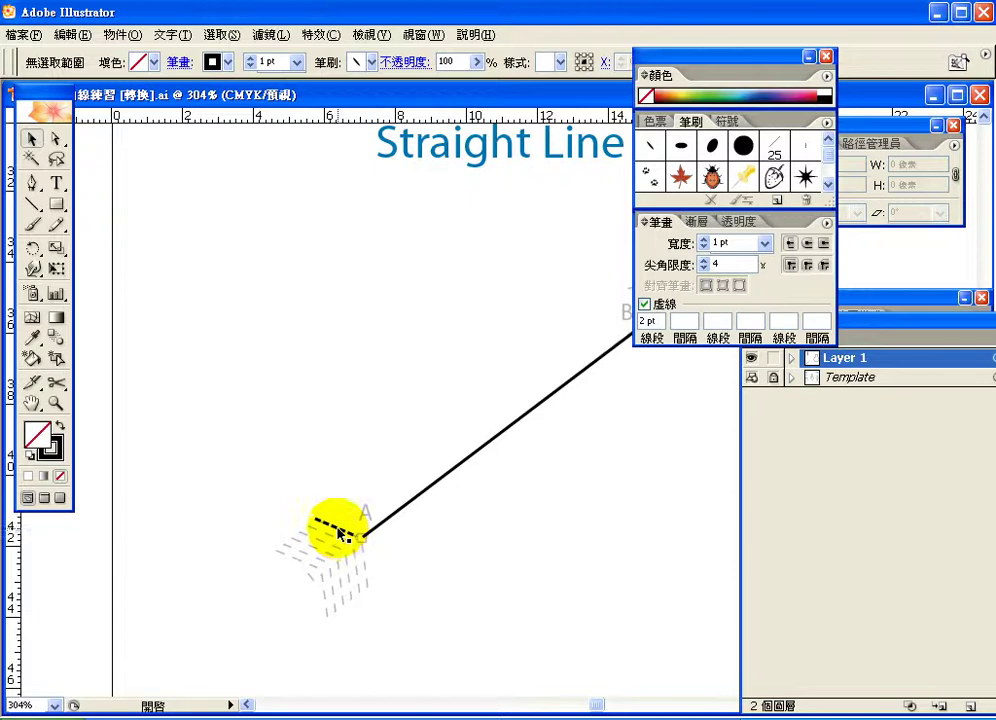
Step: Select the dashed tail line and examine its dash and gap settings
left_click(336, 534)
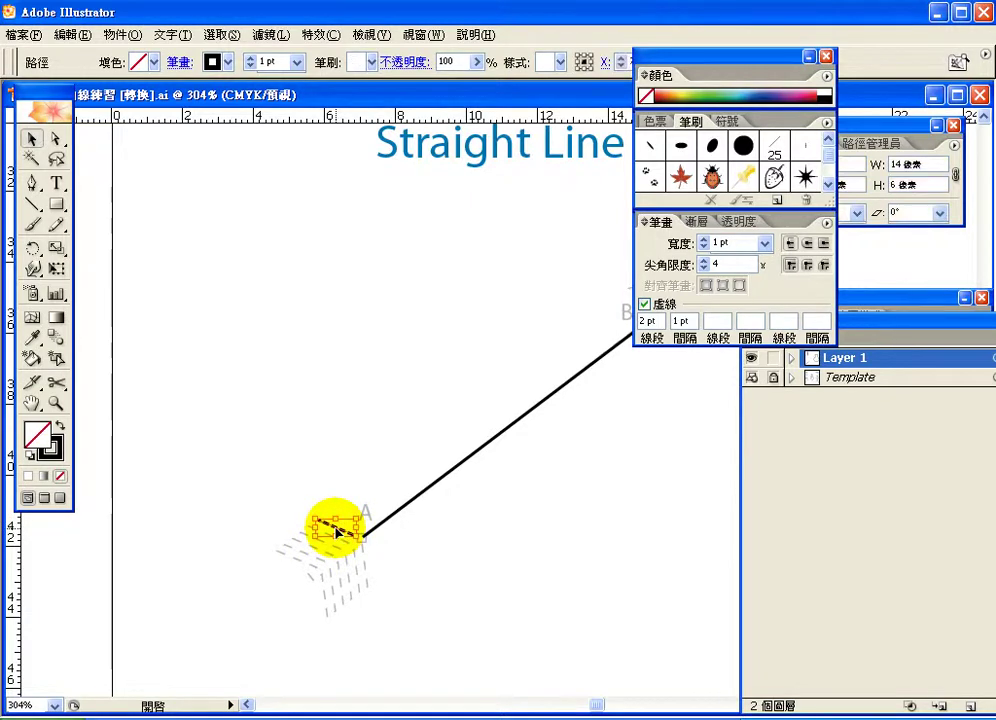
left_click(718, 322)
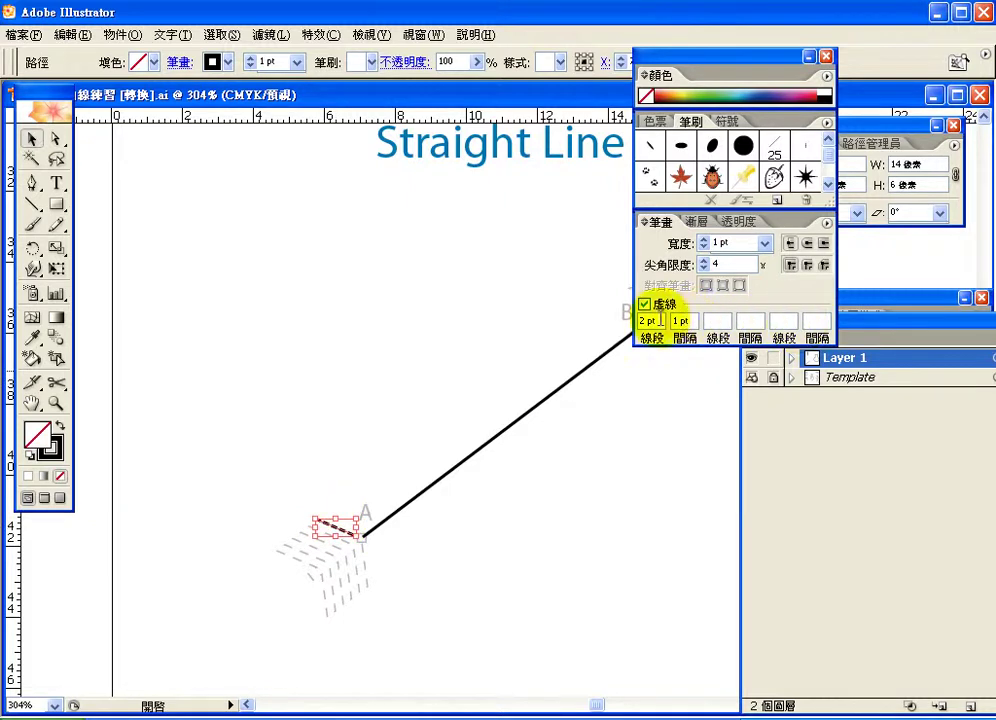
left_click(648, 321)
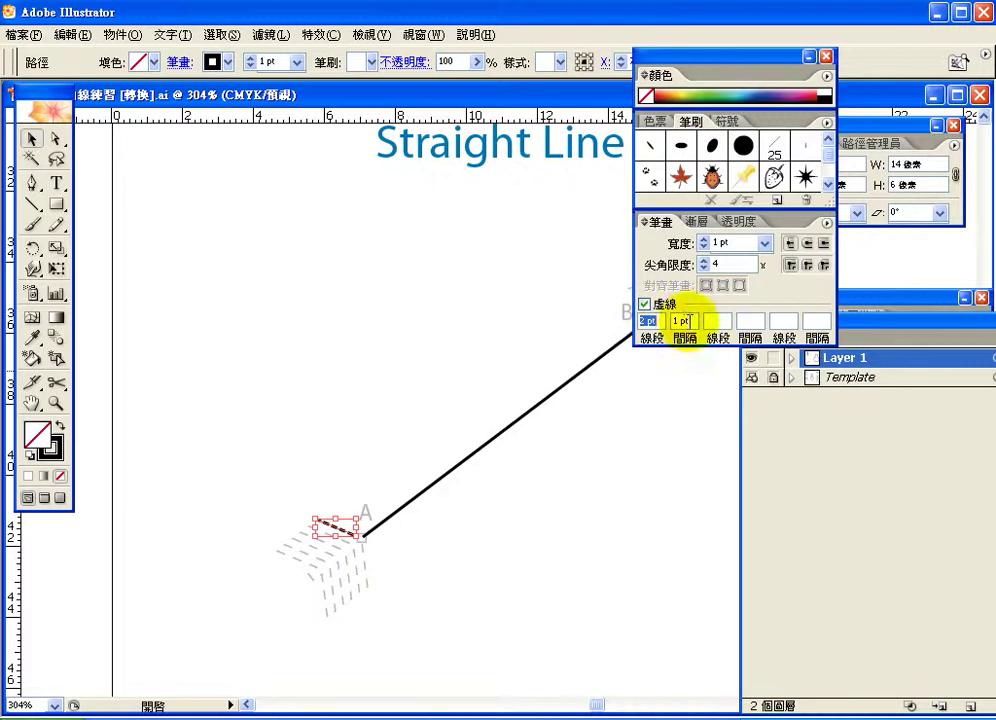
left_click(682, 321)
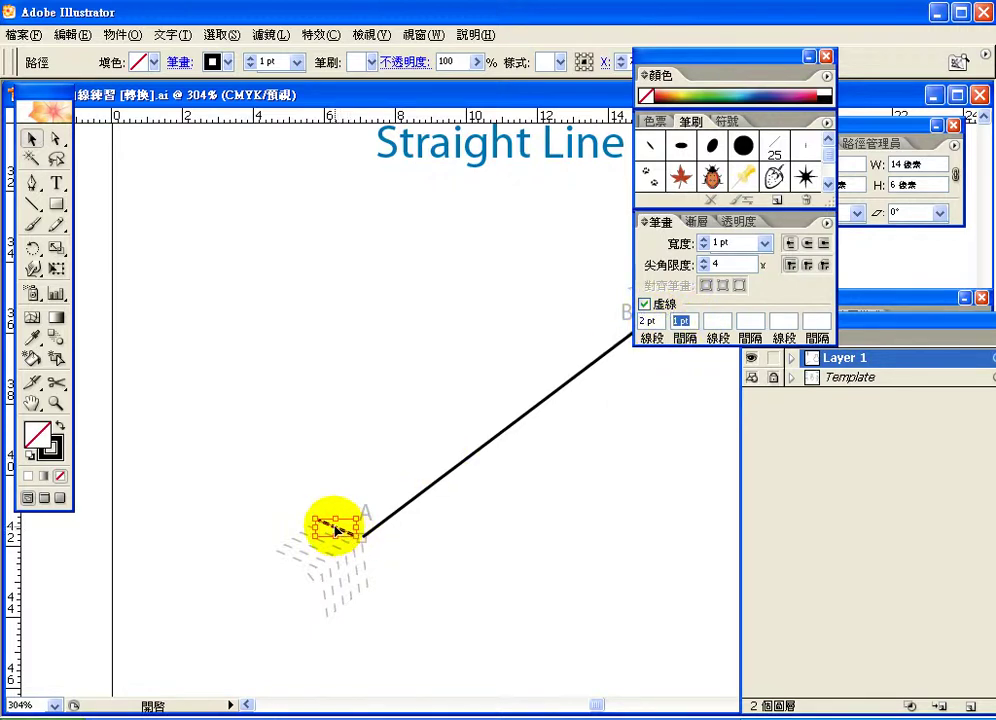
left_click(749, 320)
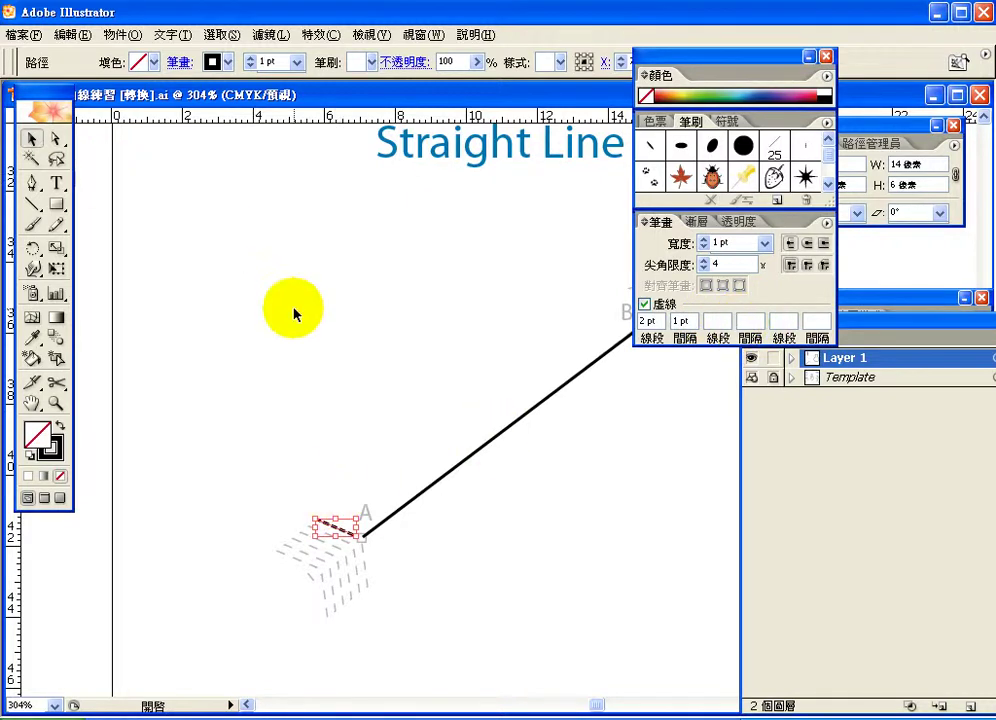
left_click(269, 402)
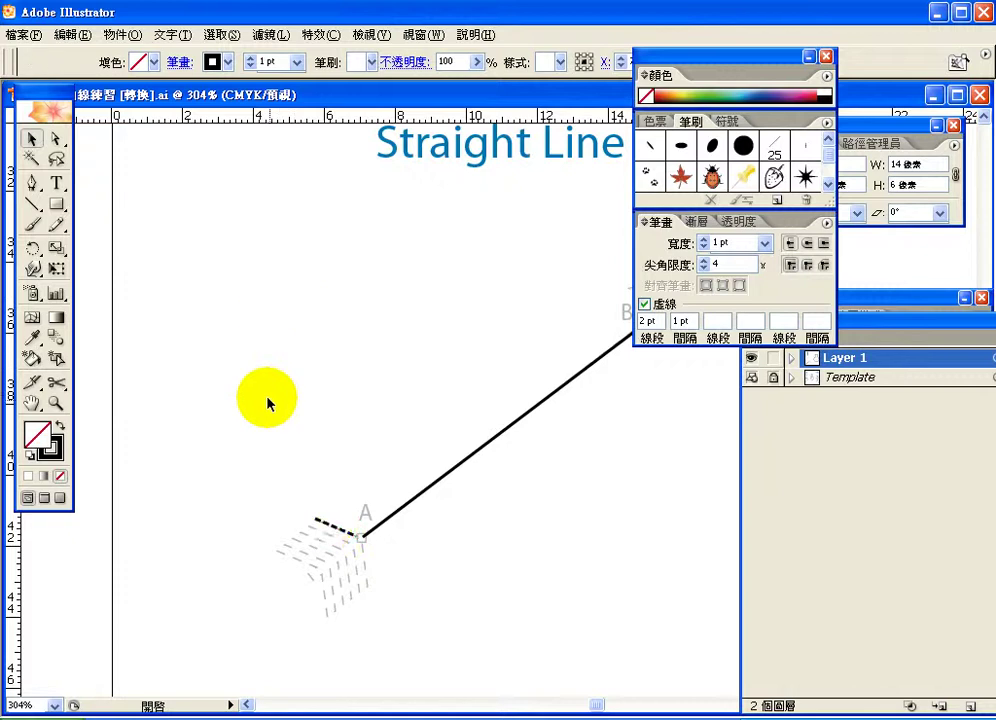
left_click(343, 535)
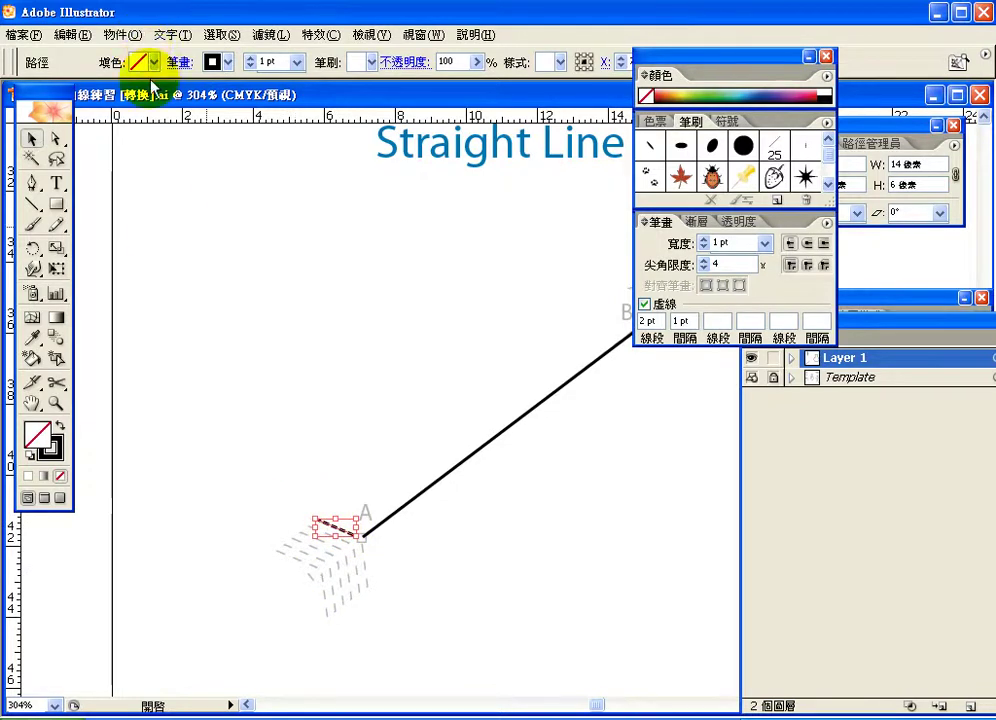
left_click(123, 38)
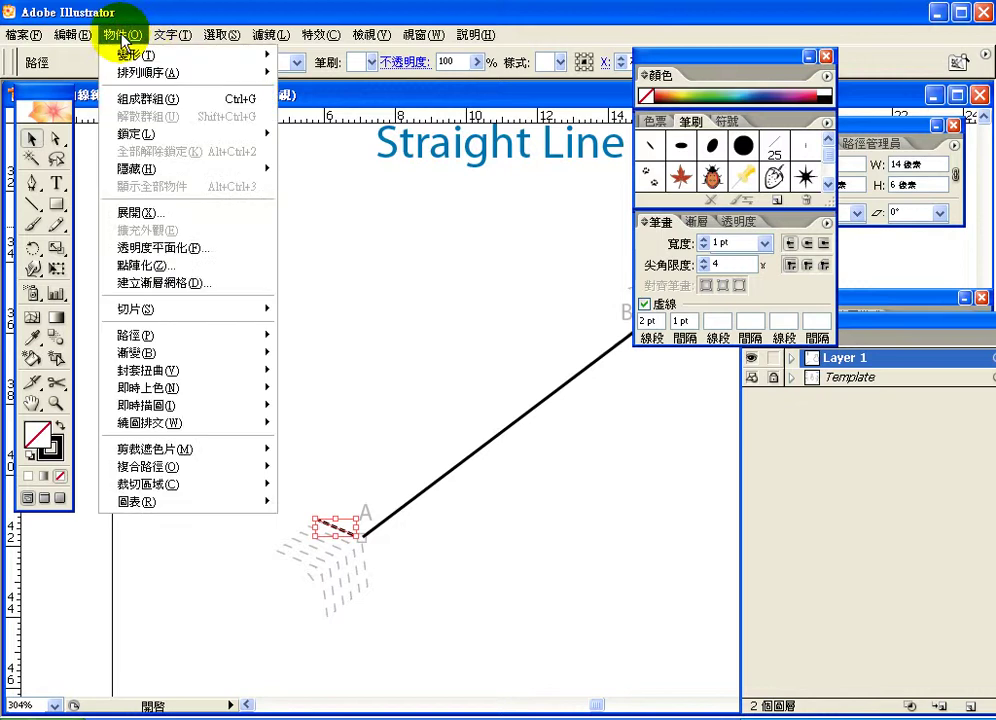
mouse_move(128, 55)
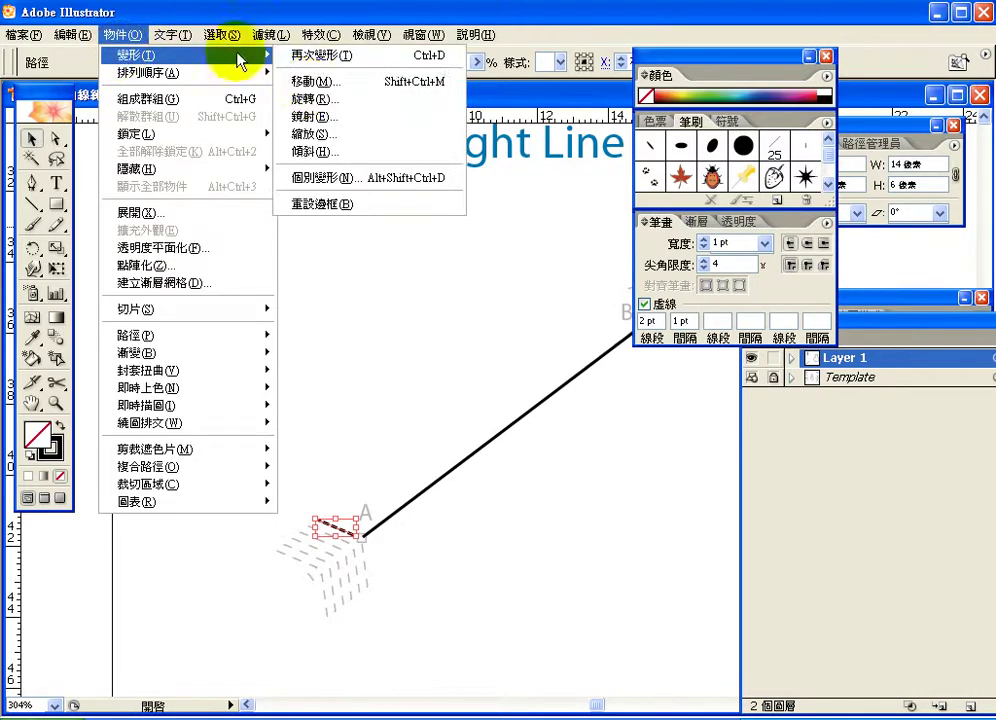
left_click(311, 84)
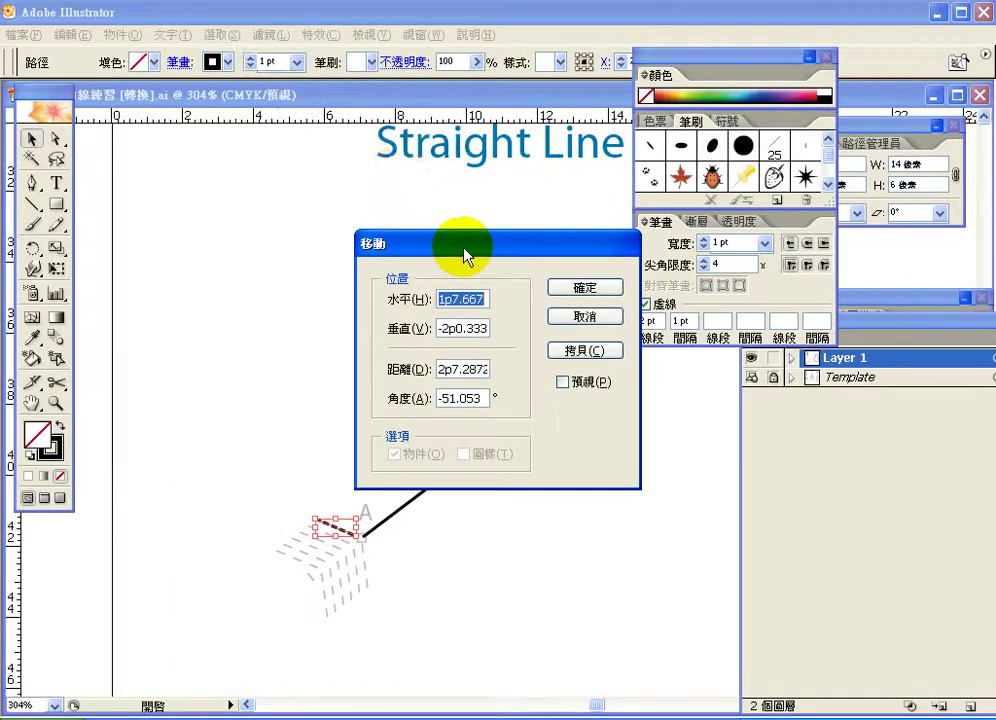
left_click_drag(454, 243, 390, 181)
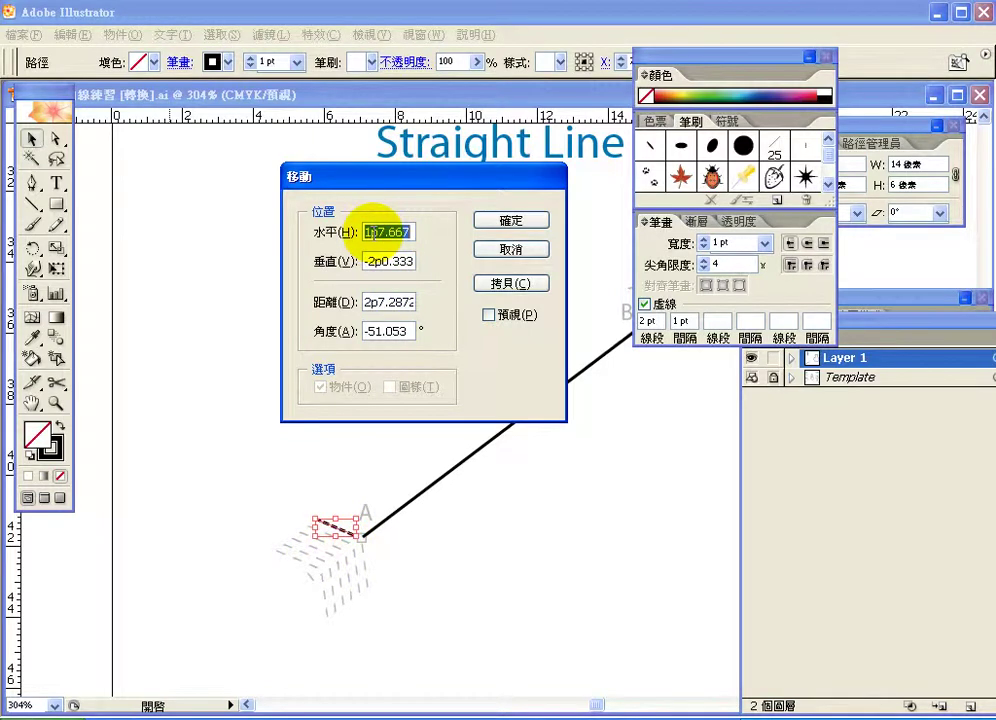
left_click(489, 314)
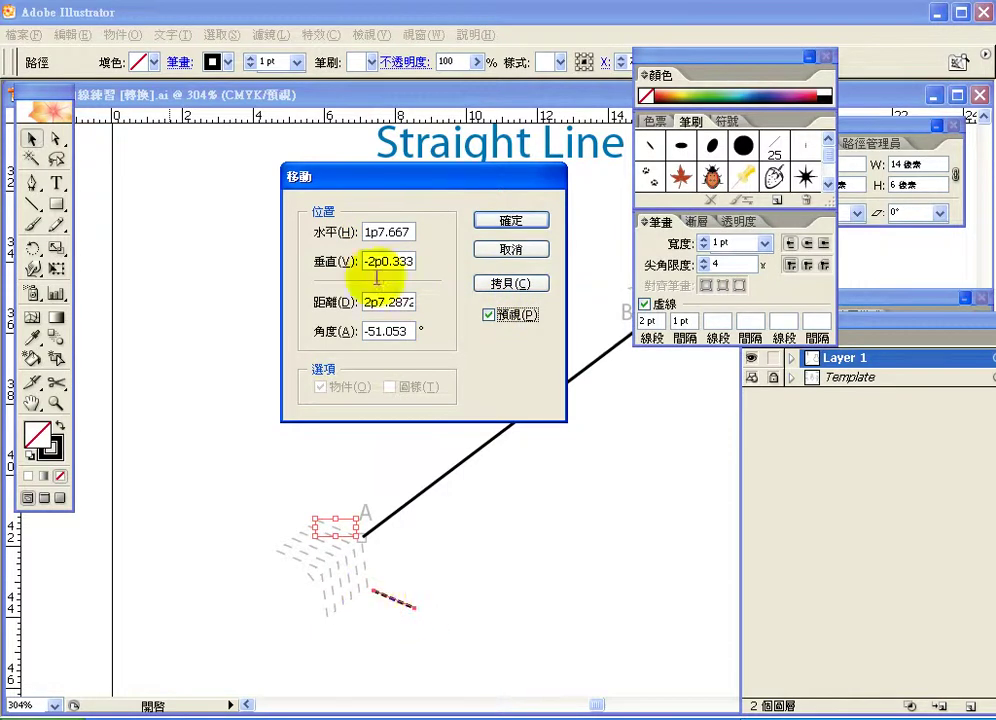
left_click_drag(412, 231, 340, 226)
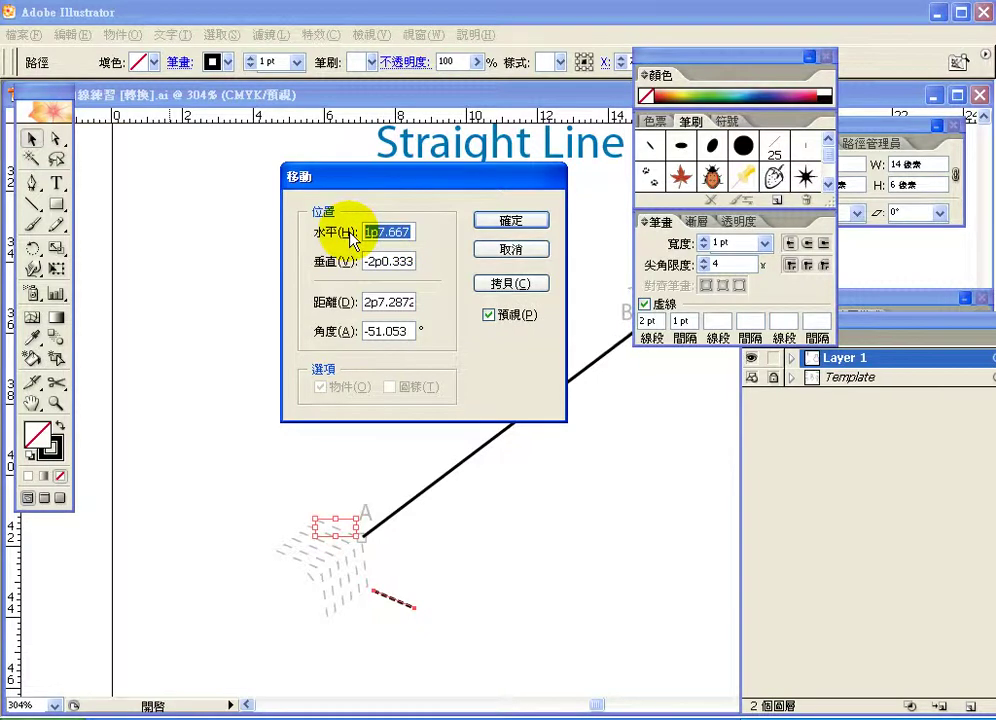
key("BackSpace")
type("-1")
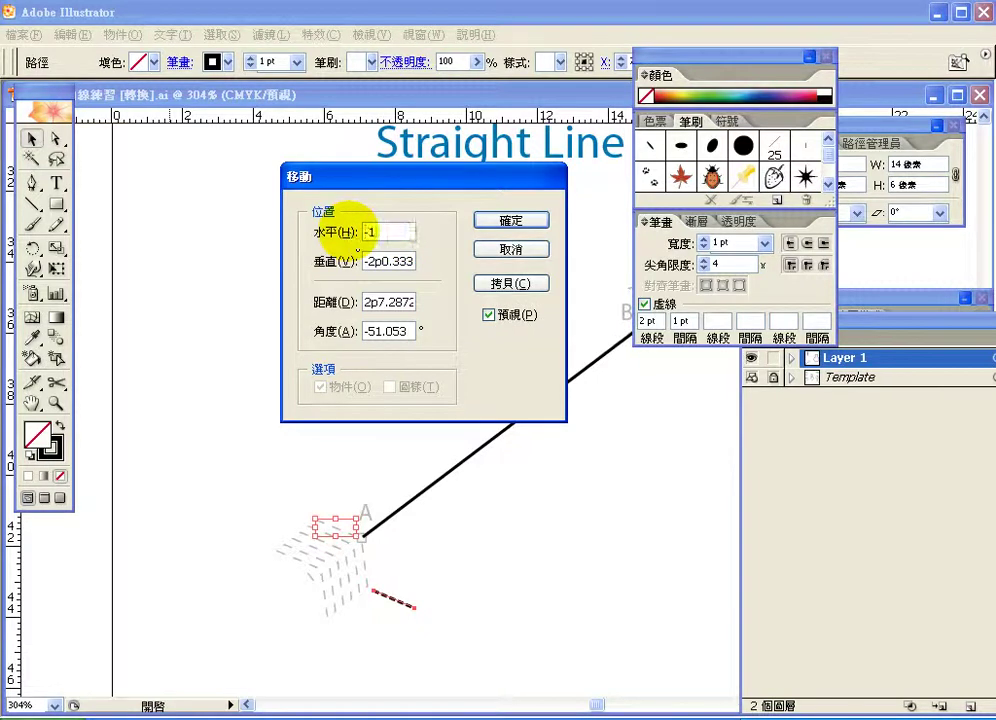
left_click(489, 316)
left_click(490, 316)
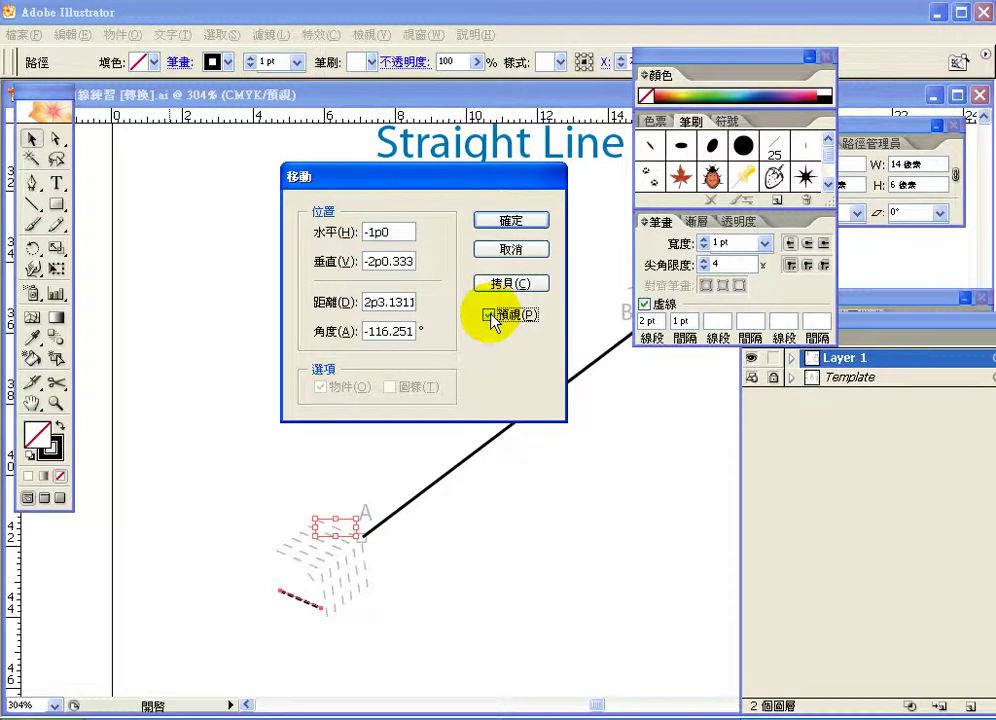
left_click(489, 316)
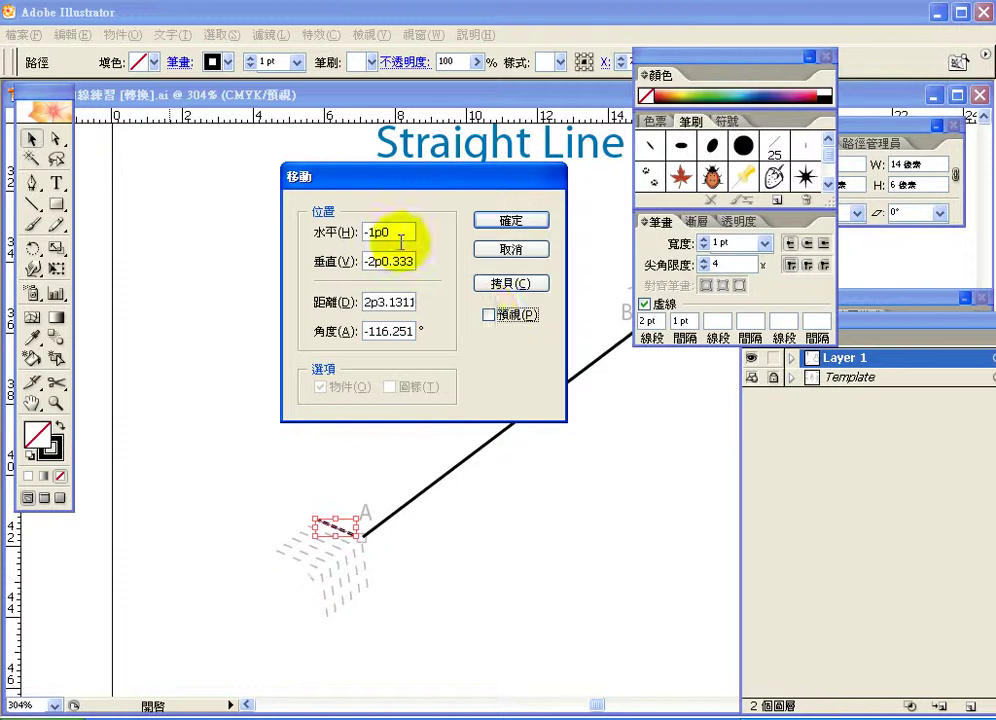
left_click_drag(371, 232, 393, 232)
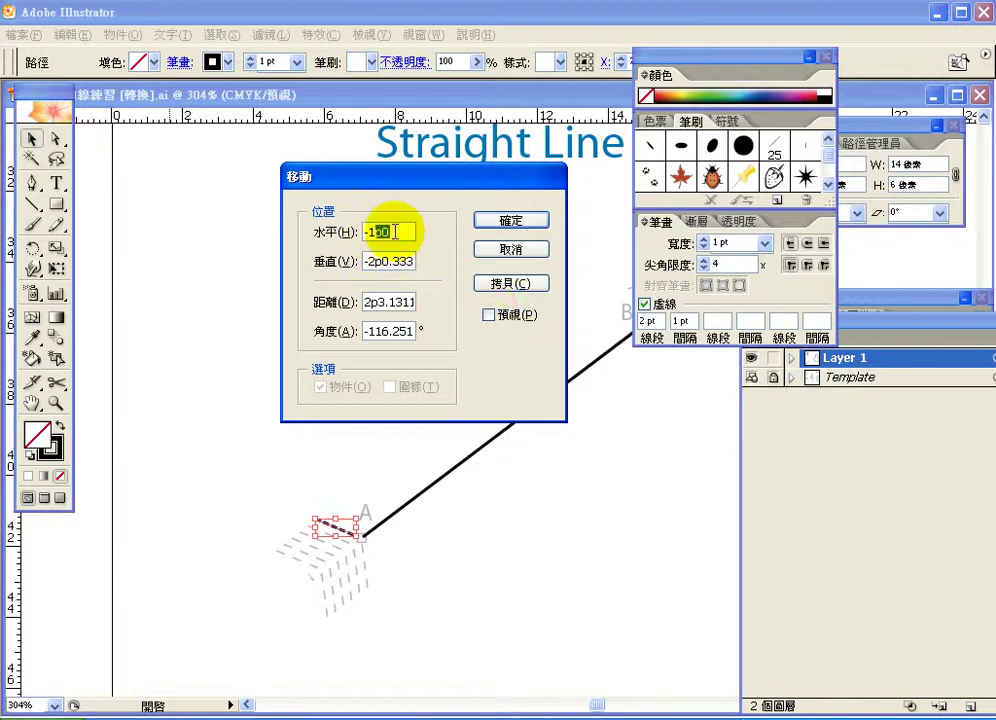
type("px")
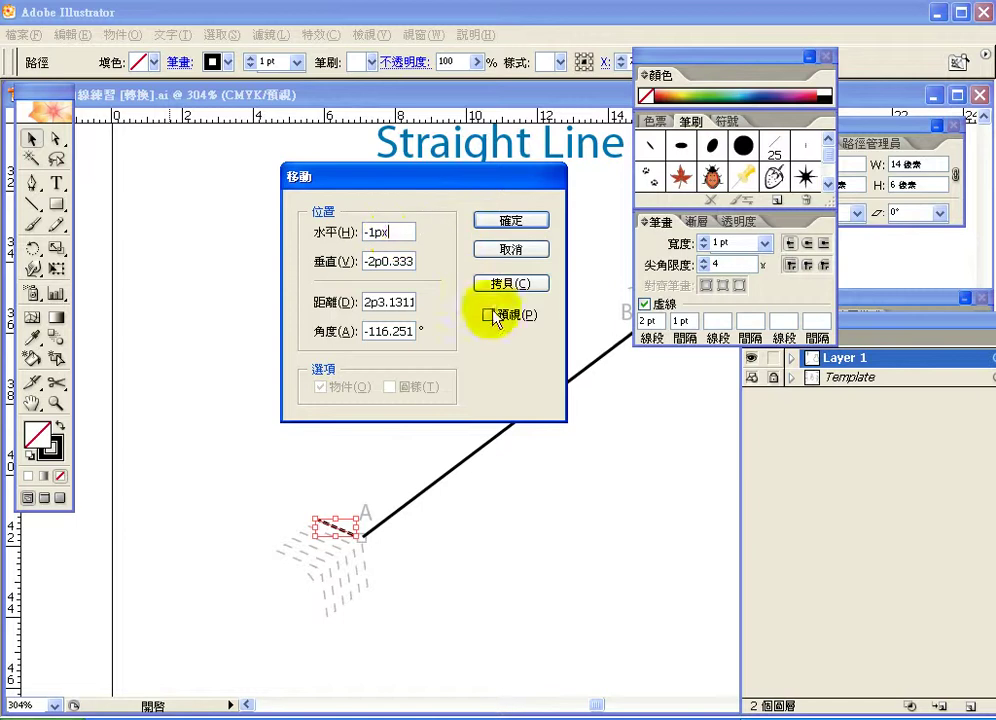
left_click(489, 316)
left_click(491, 408)
double_click(380, 231)
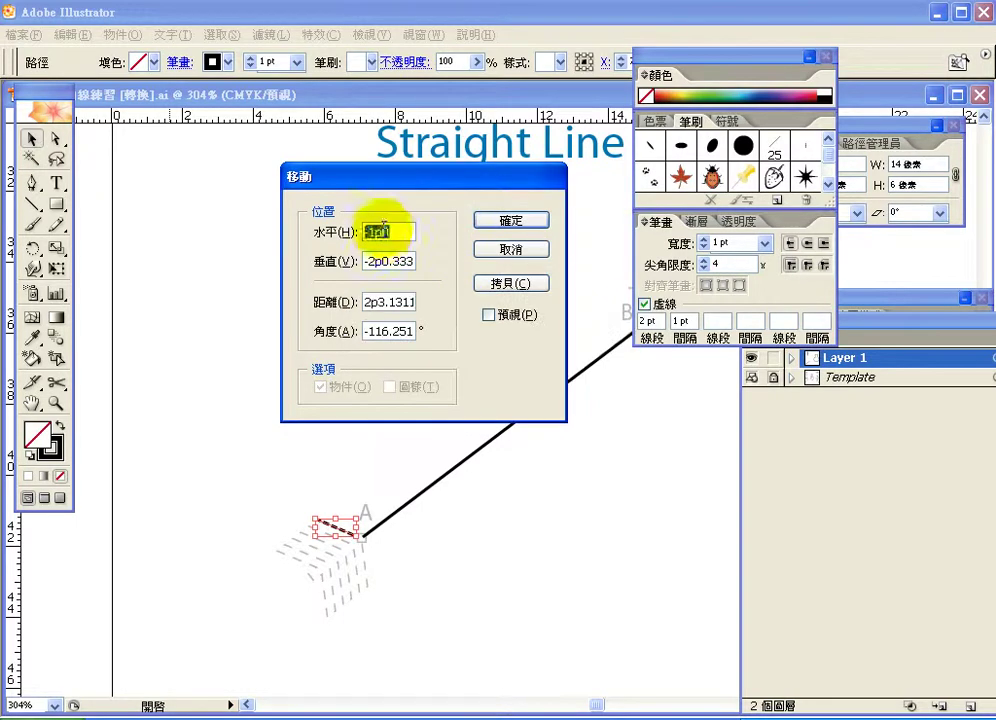
left_click_drag(389, 231, 382, 231)
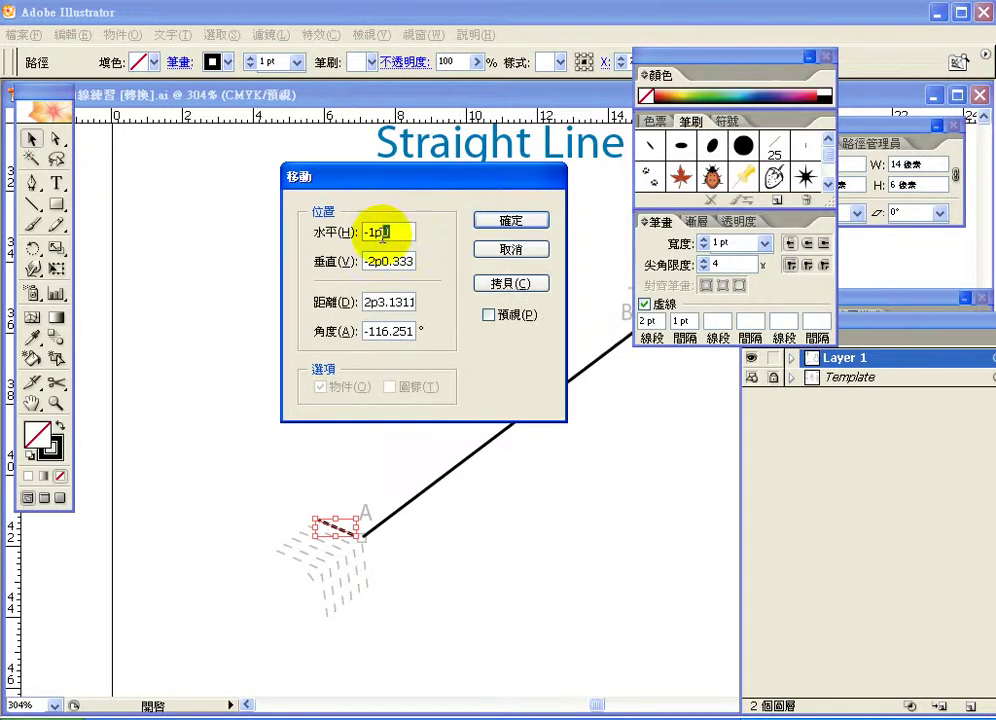
key("BackSpace")
key("BackSpace")
left_click(491, 315)
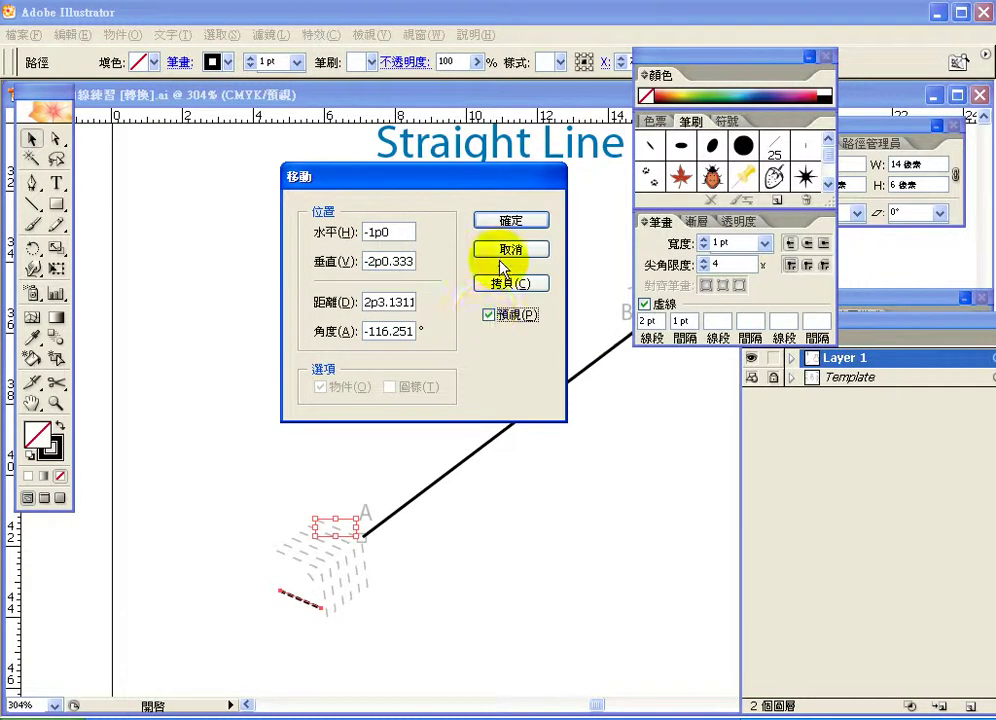
left_click(508, 251)
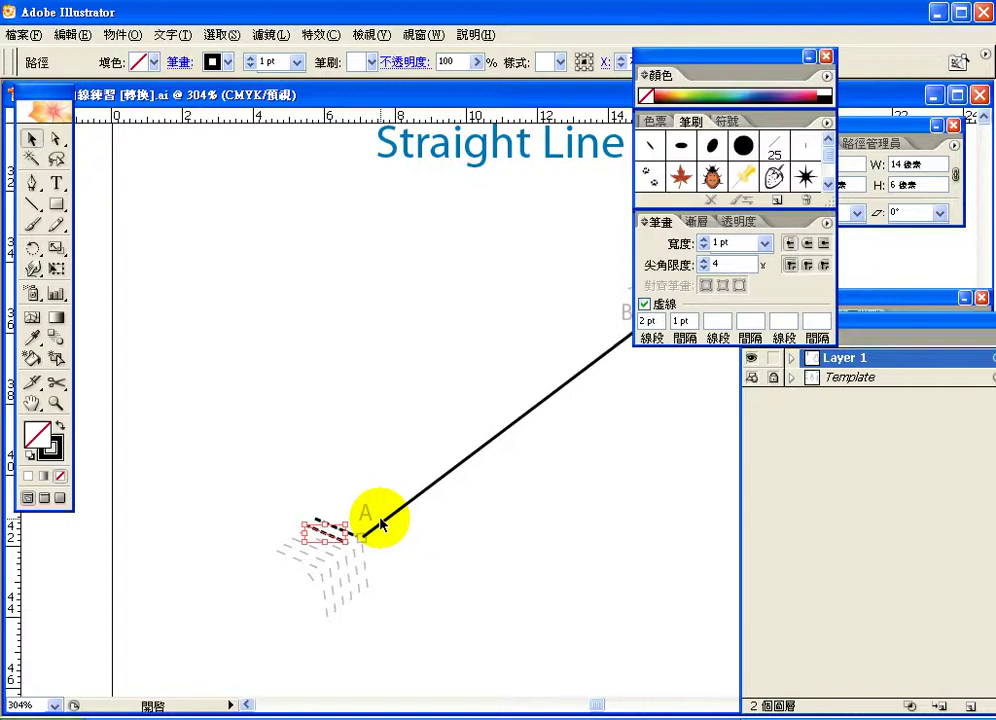
Step: Repeat the copy of the selected dashed tail line twice with Transform Again, continuing the row of parallel lines along the template's tail
left_click(122, 34)
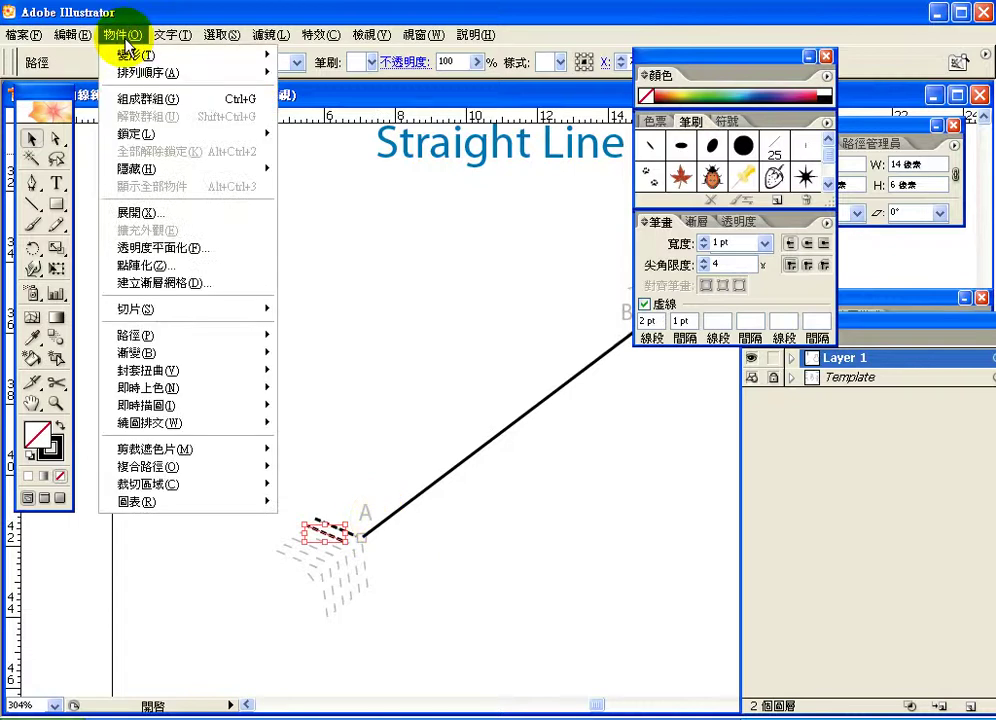
mouse_move(262, 54)
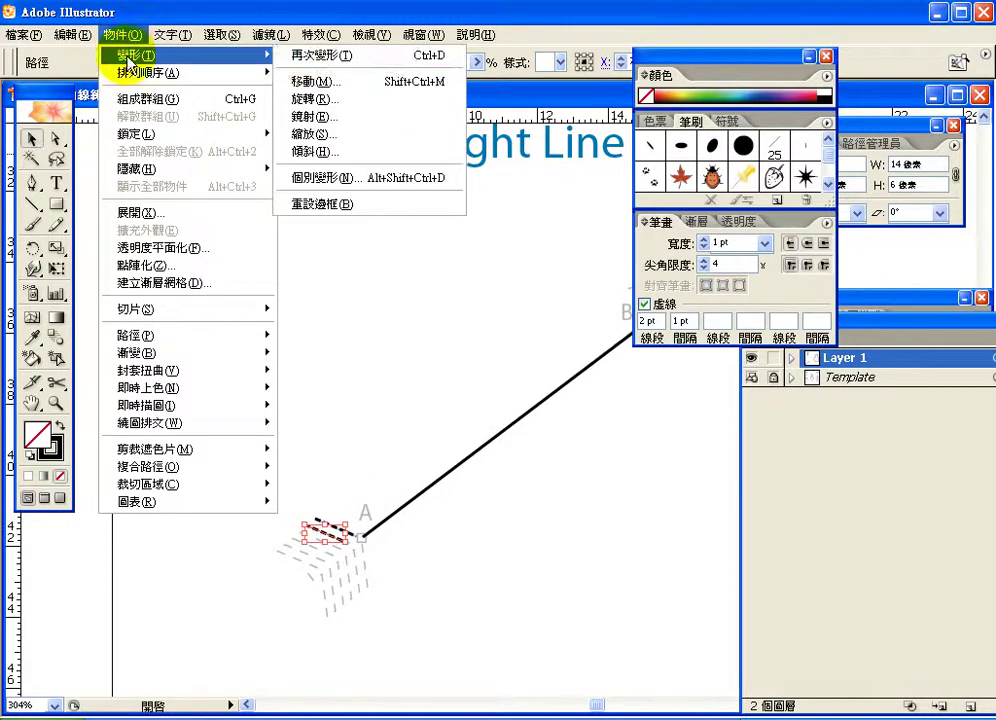
left_click(305, 58)
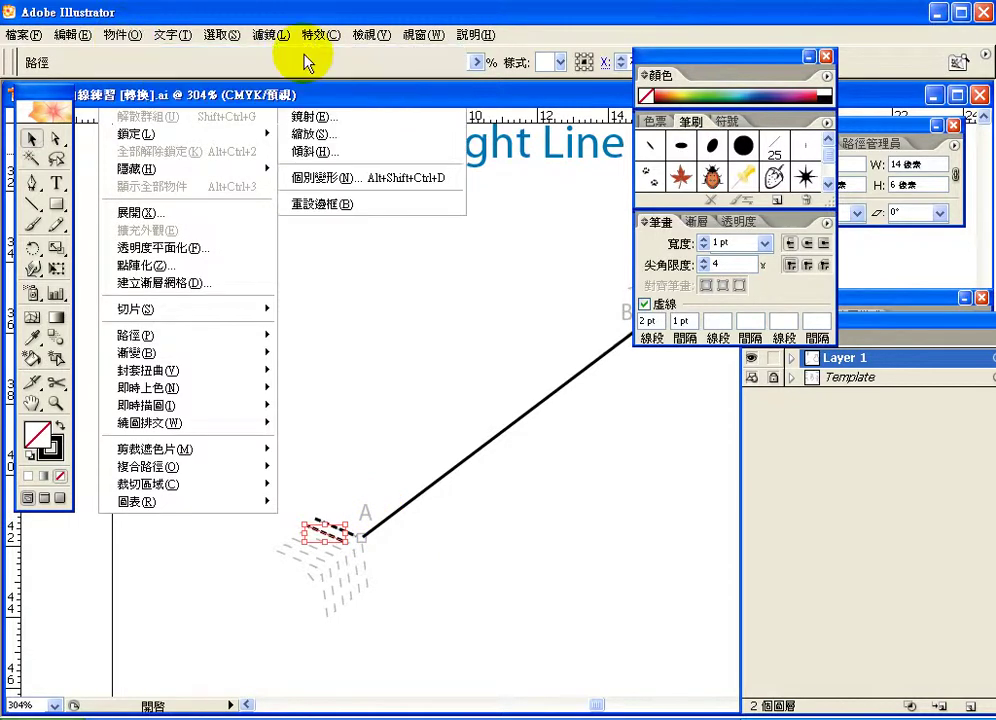
left_click(120, 35)
mouse_move(189, 52)
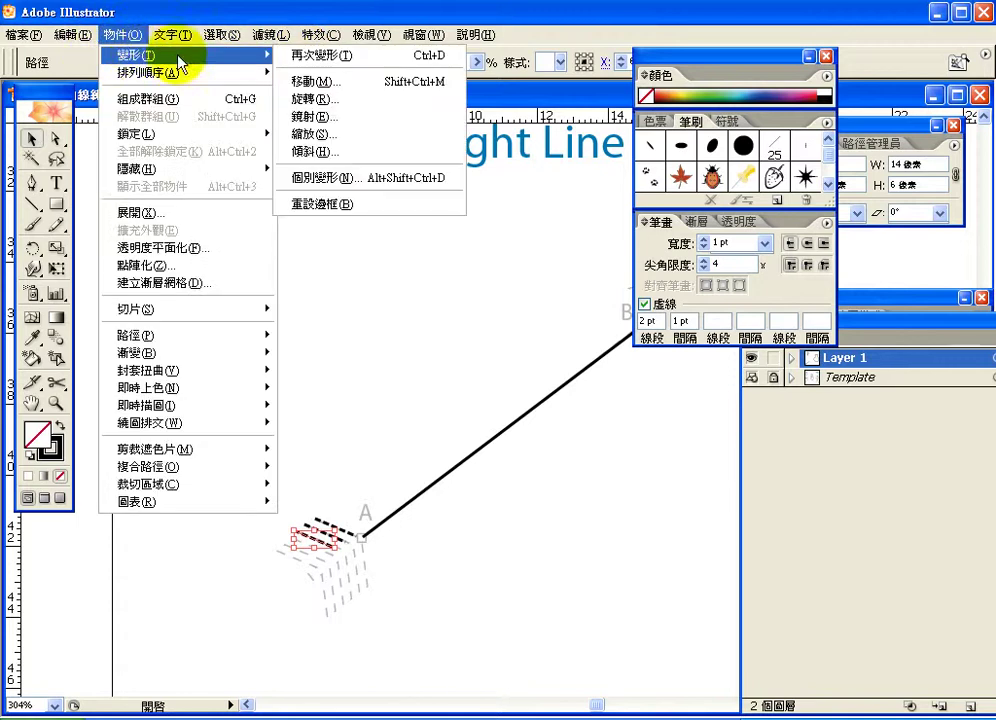
left_click(297, 56)
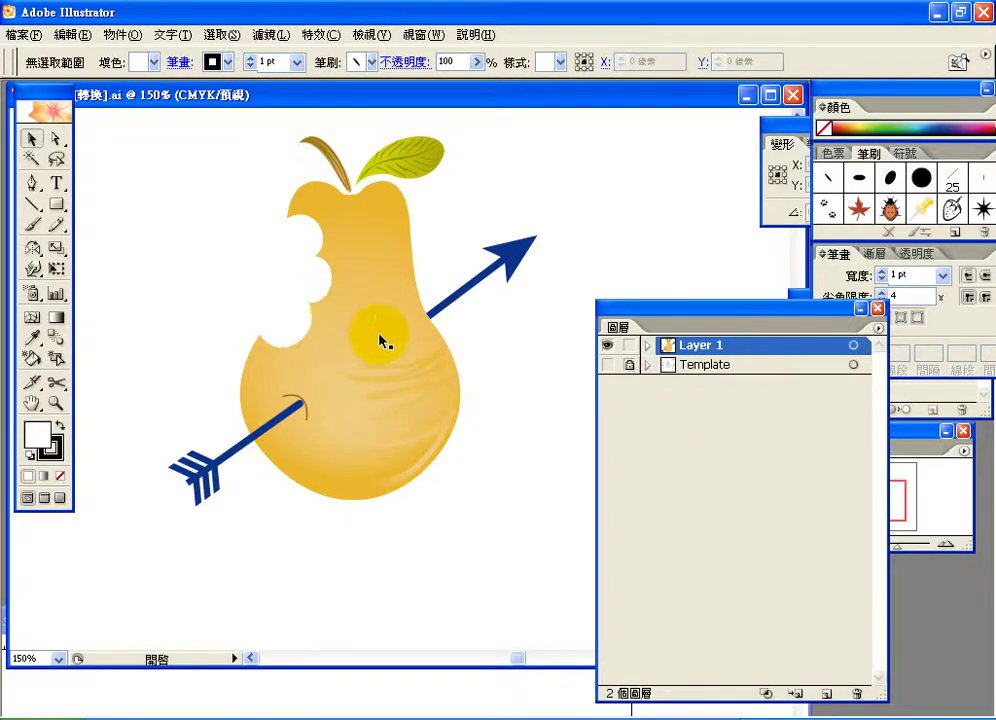
Step: Show the Template layer over the finished pear-and-arrow artwork, examine the objects it contains, and collapse its contents
left_click(607, 365)
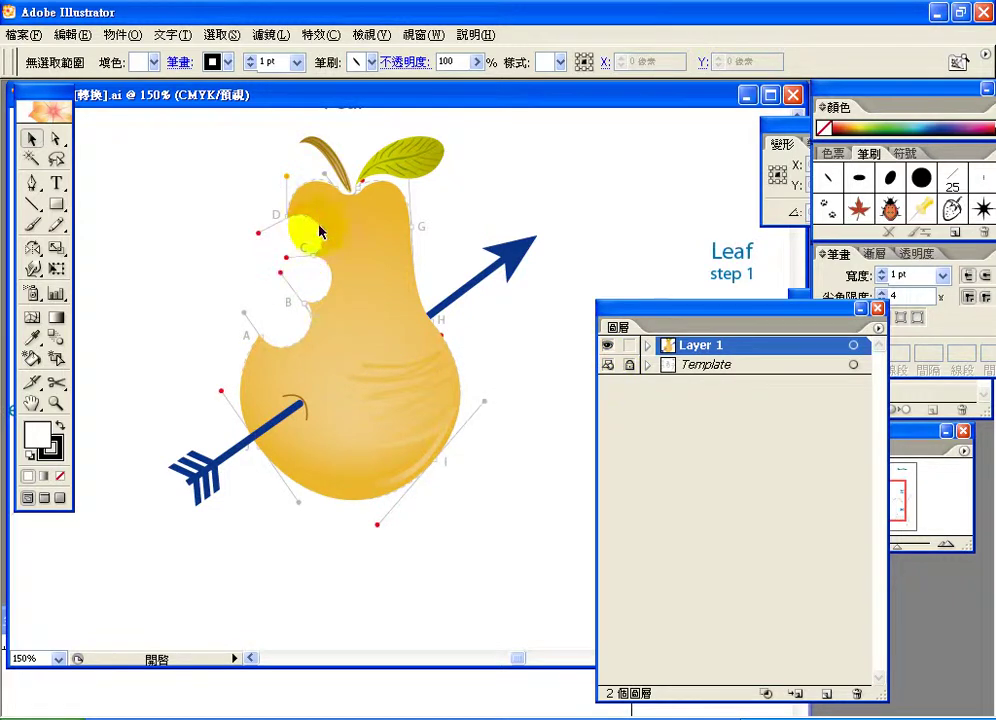
left_click(649, 365)
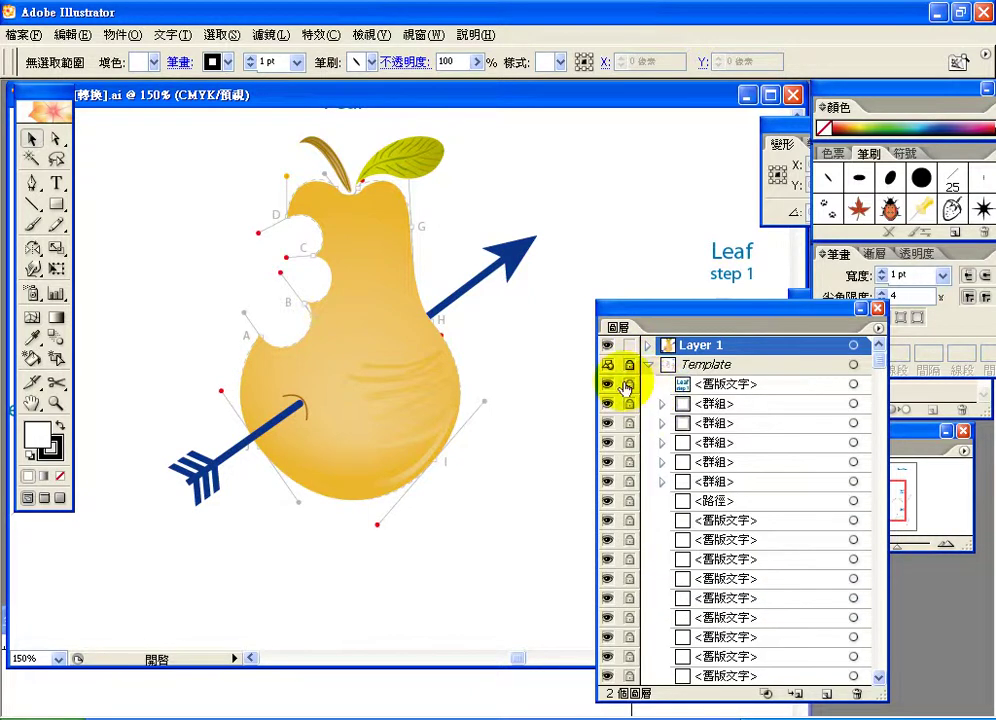
left_click(648, 365)
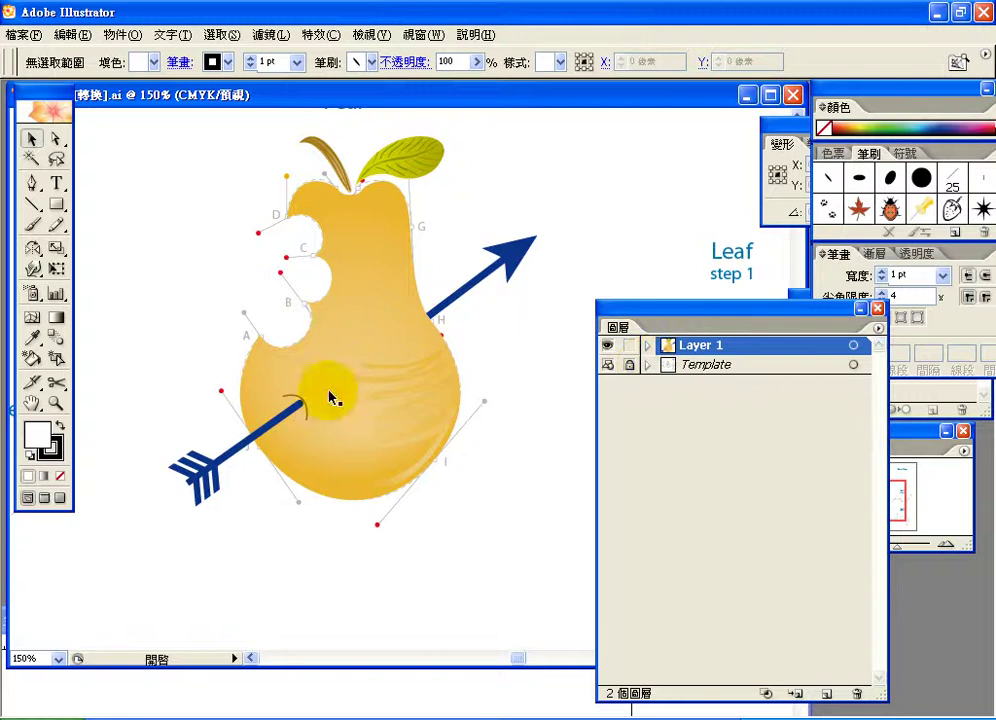